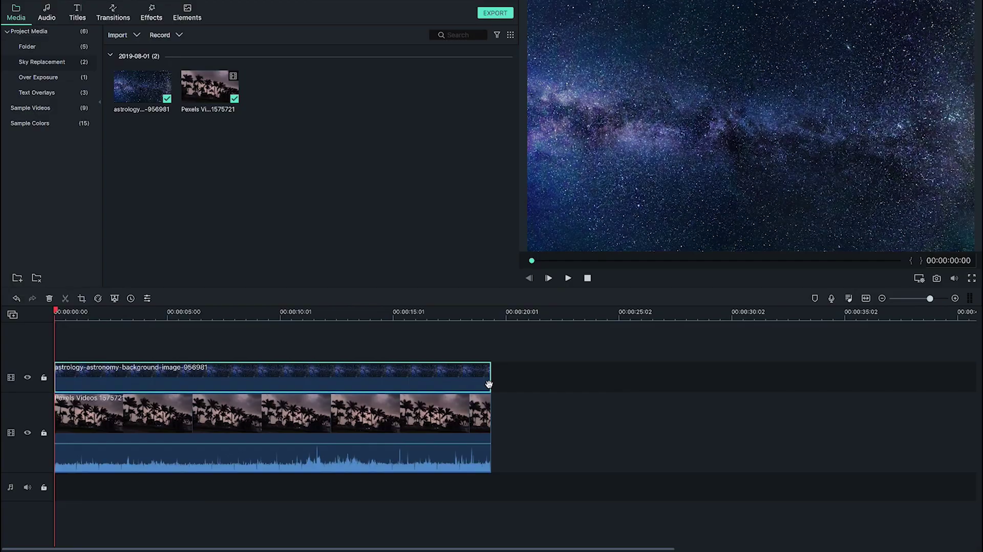
Step: Set the starry sky clip's blending mode to Darken over the palm-tree footage
double_click(457, 379)
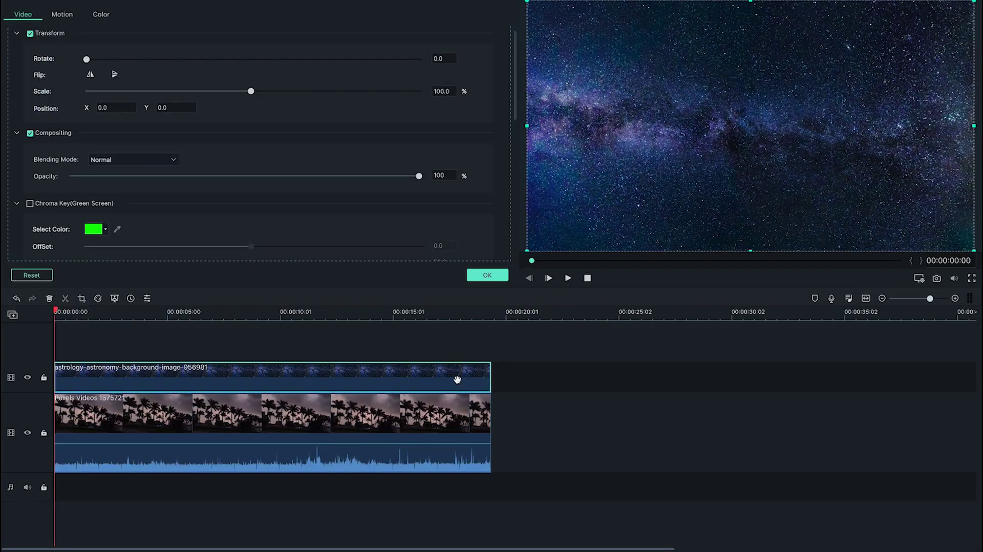
click(145, 160)
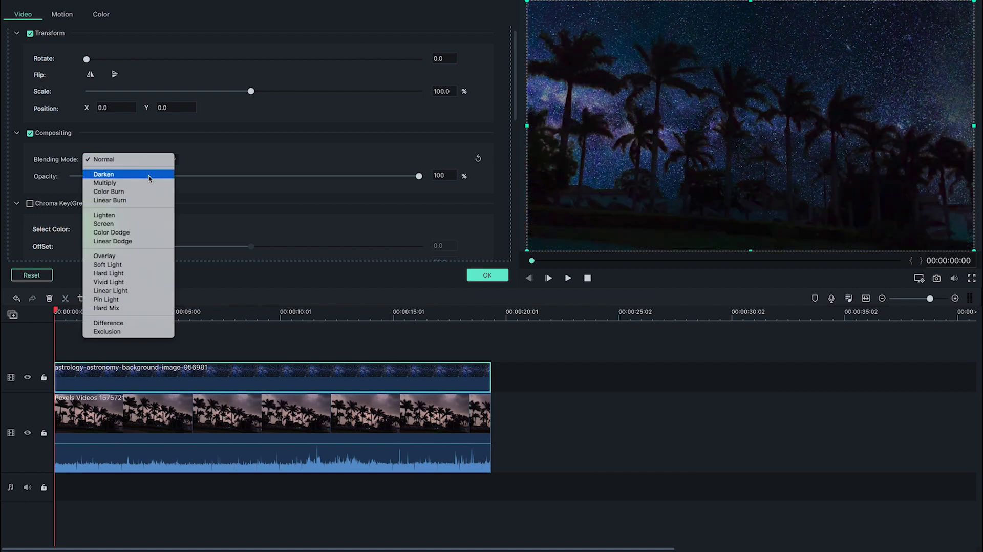
click(150, 175)
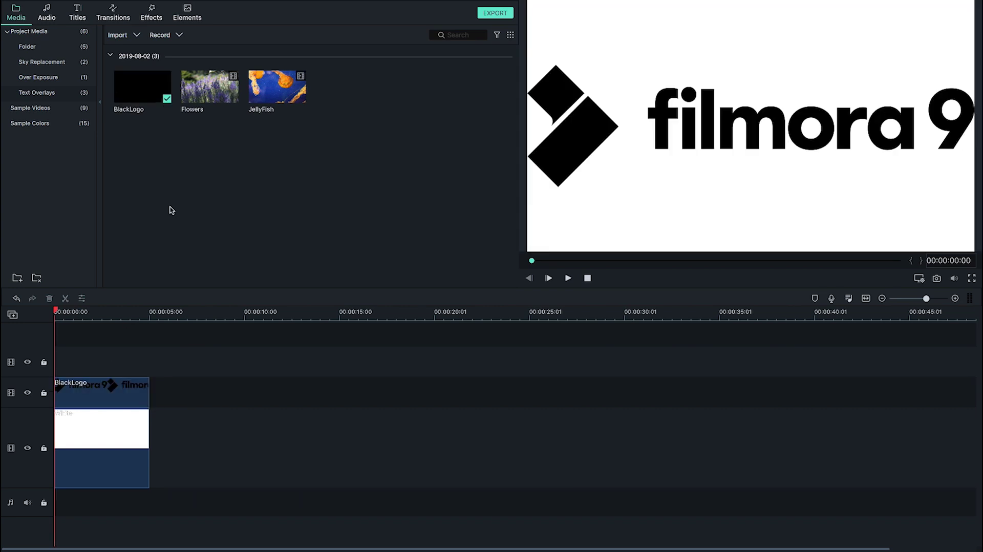
Step: Place the JellyFish footage on the track above BlackLogo and trim it to end with the logo
click(270, 81)
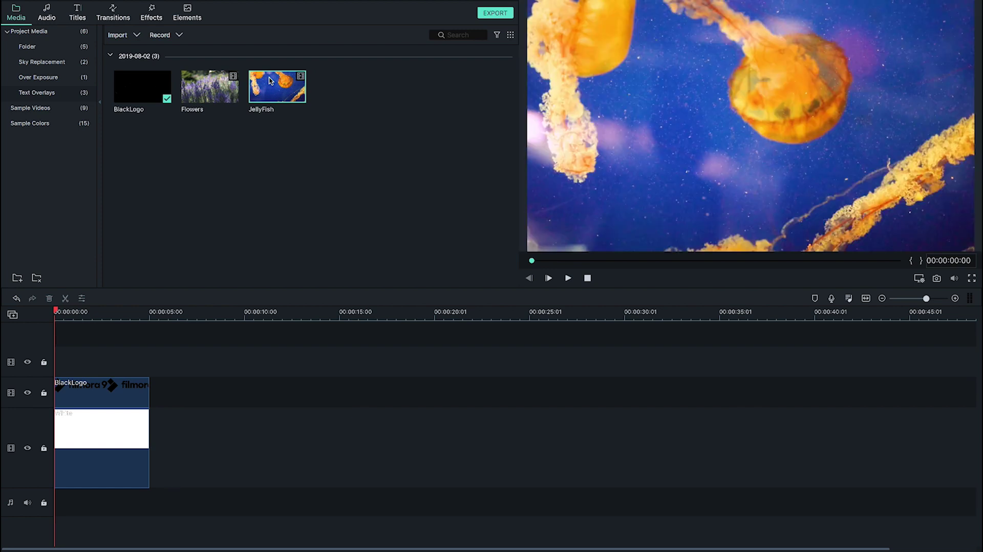
drag(165, 291, 61, 361)
click(639, 361)
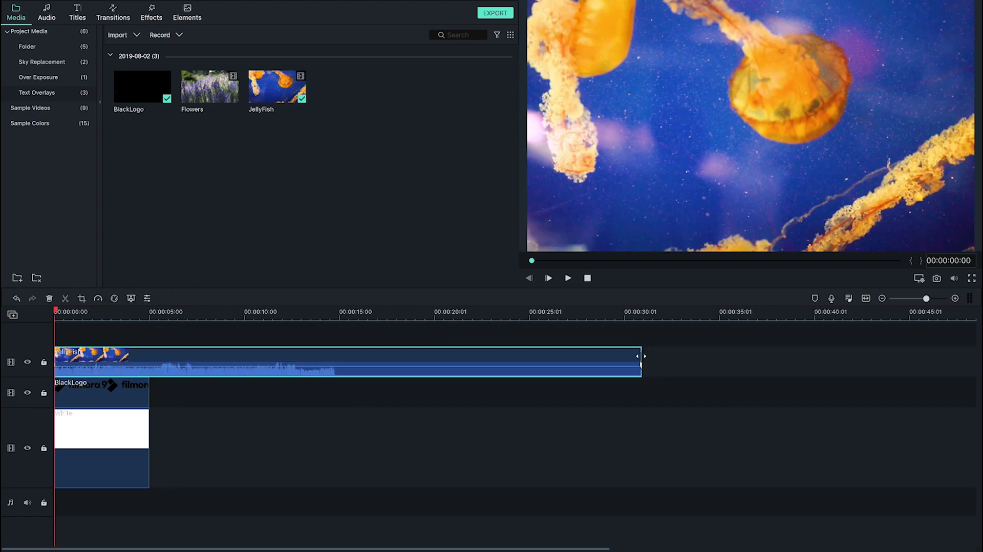
drag(158, 380, 150, 380)
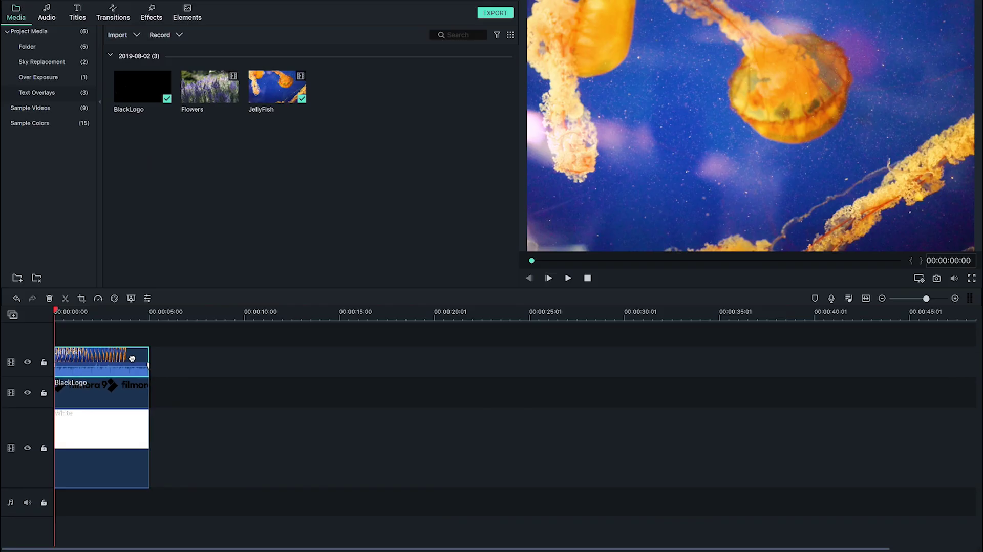
Step: Apply Linear Dodge blending to the JellyFish clip and play the jellyfish-filled logo
double_click(132, 359)
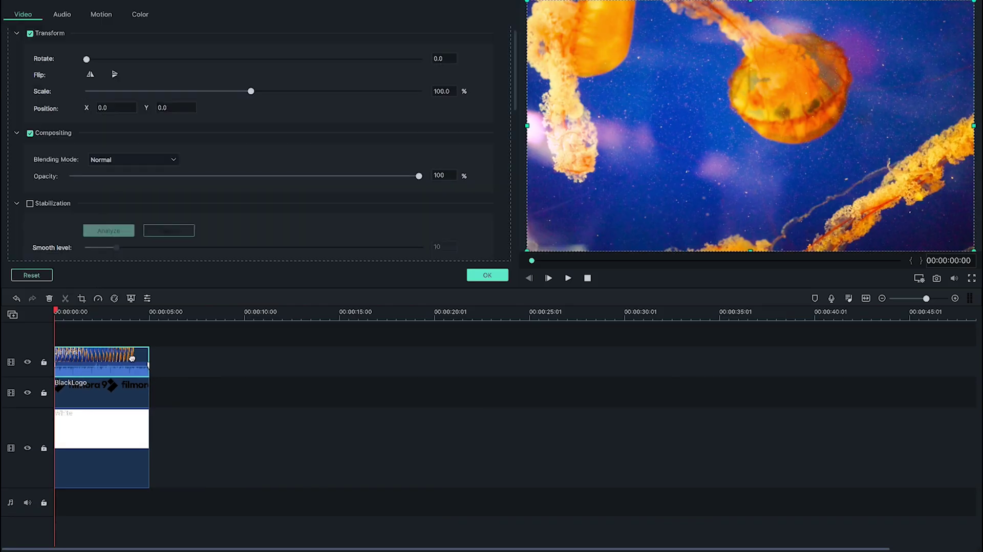
click(134, 158)
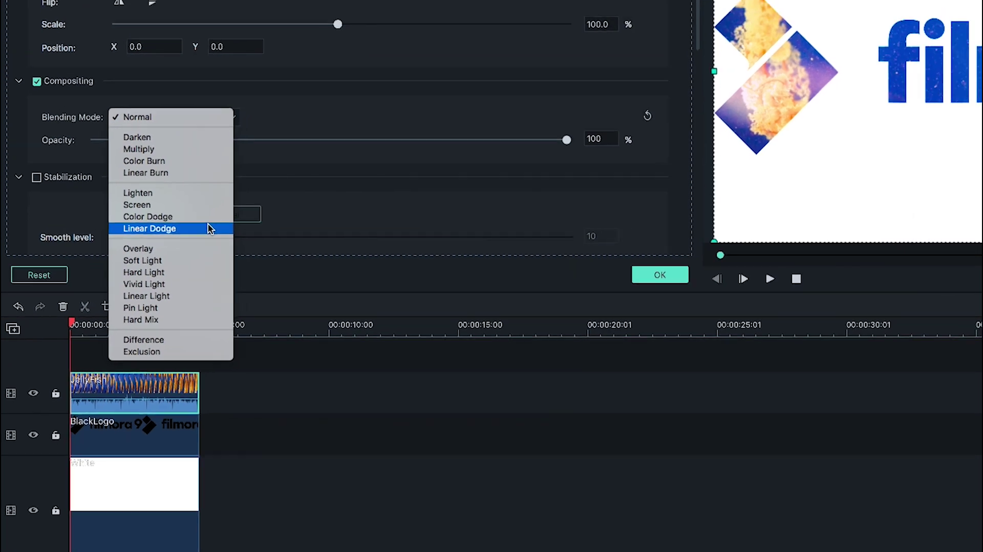
click(241, 220)
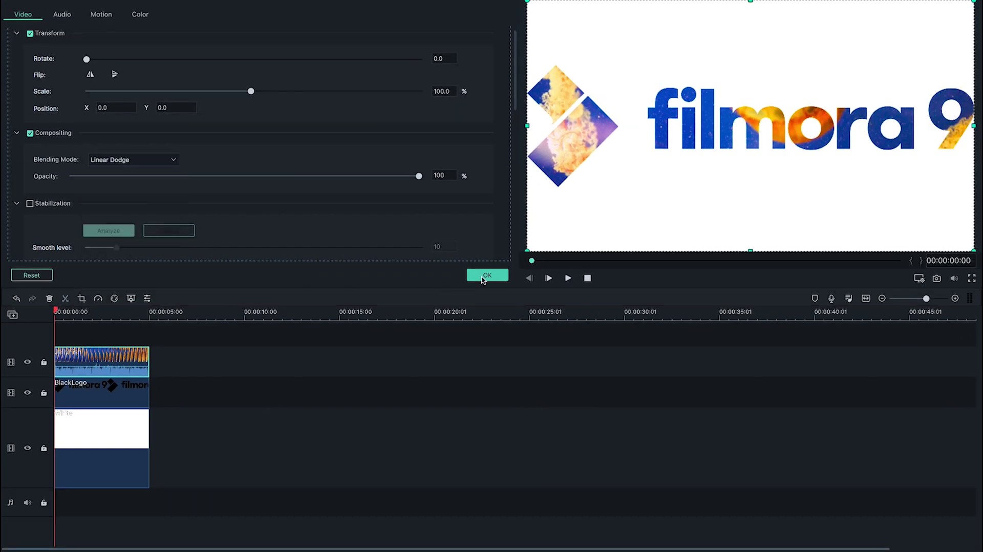
click(482, 279)
key(space)
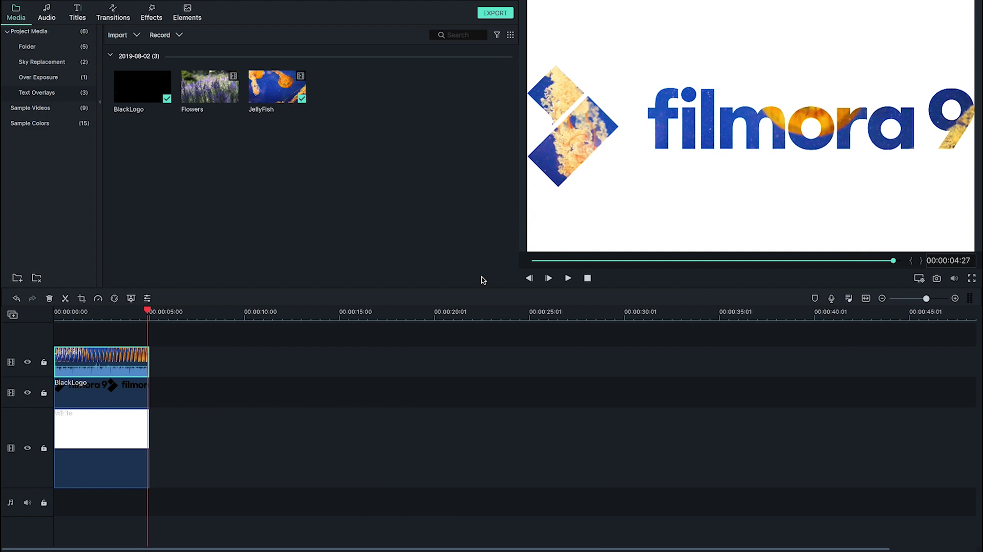
Step: From the start, switch the JellyFish clip from Linear Dodge to Multiply and preview it
key(Home)
click(90, 352)
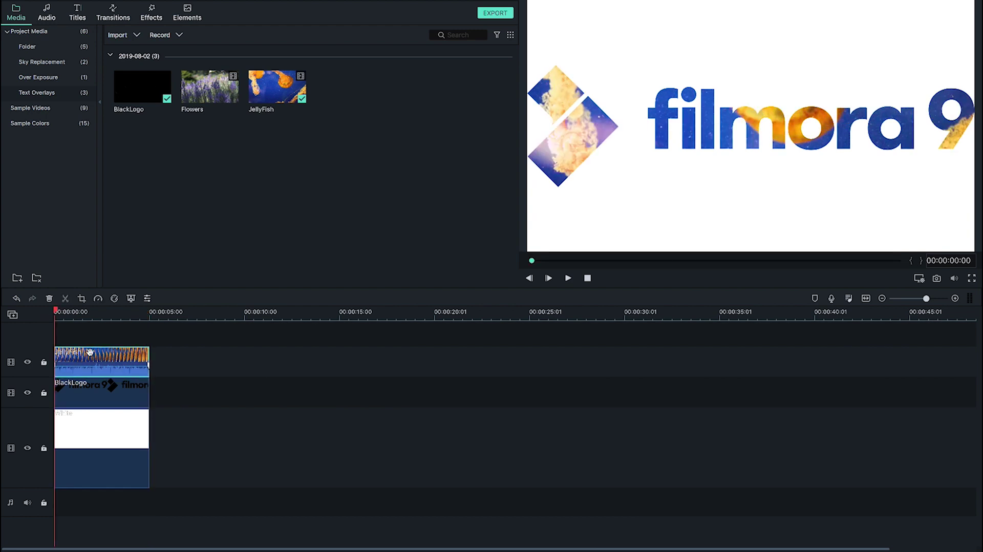
double_click(94, 352)
click(128, 159)
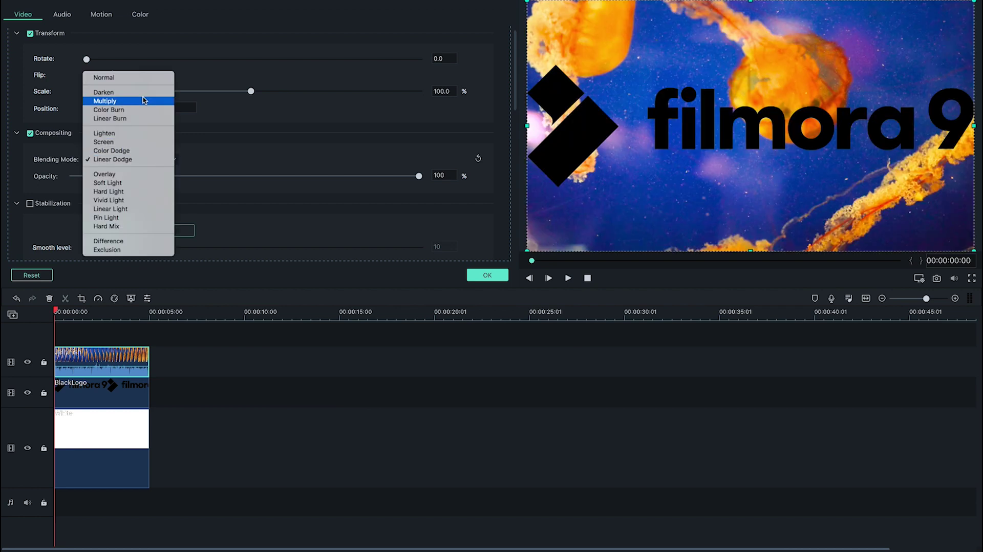
click(142, 103)
key(space)
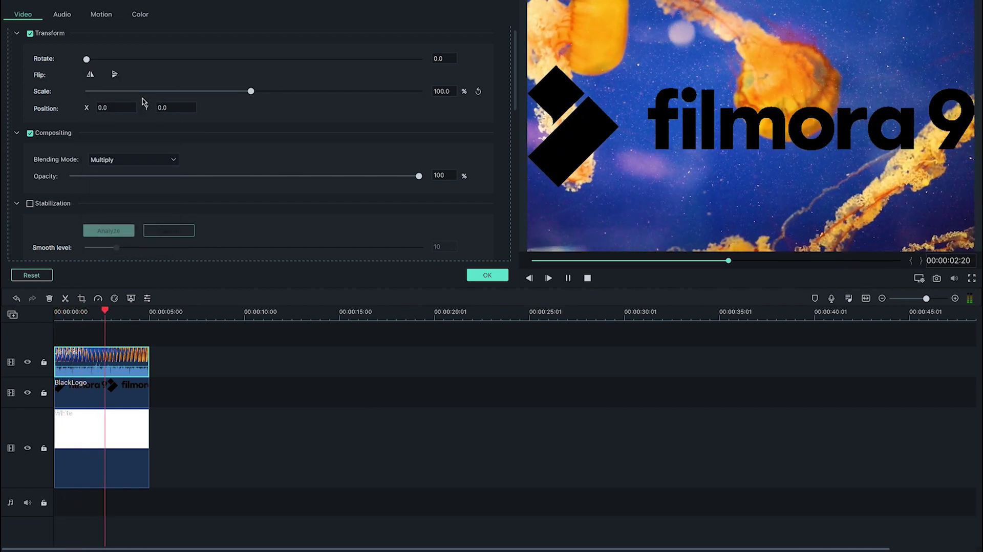
key(space)
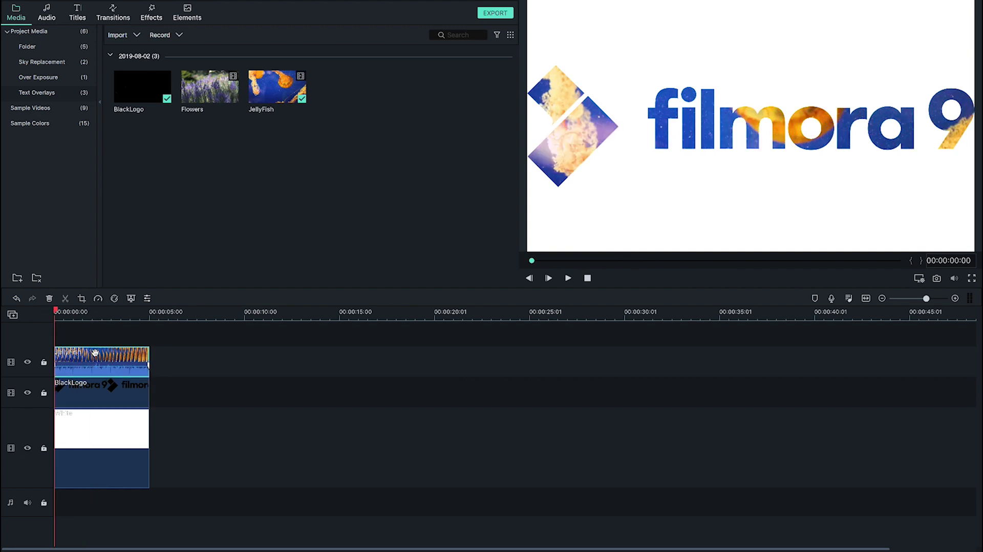
Step: Reapply Multiply to the JellyFish clip and play the black logo over the jellyfish
double_click(99, 348)
click(132, 160)
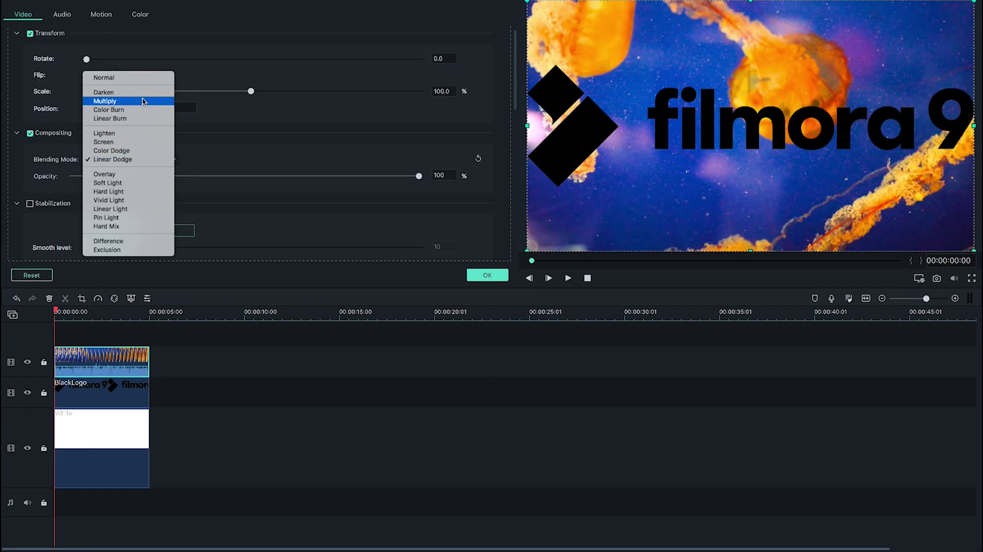
click(144, 101)
key(space)
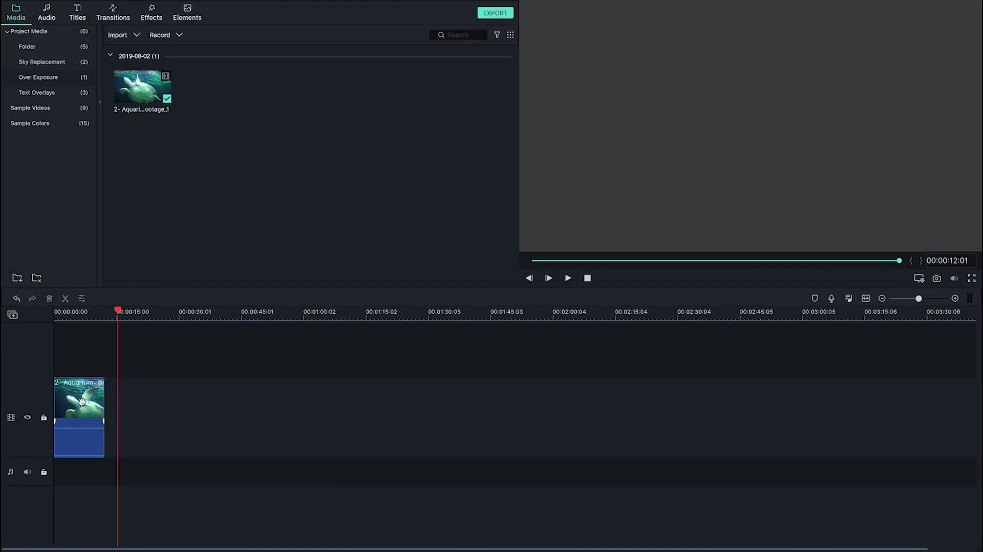
Step: Duplicate the turtle clip and stack the copy above the original at 0:00
click(81, 401)
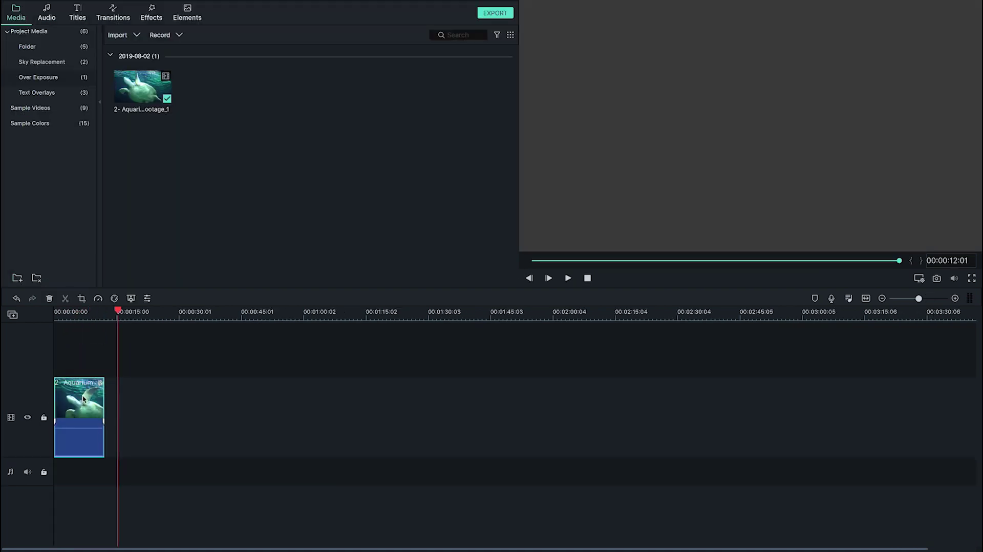
right_click(82, 401)
right_click(135, 405)
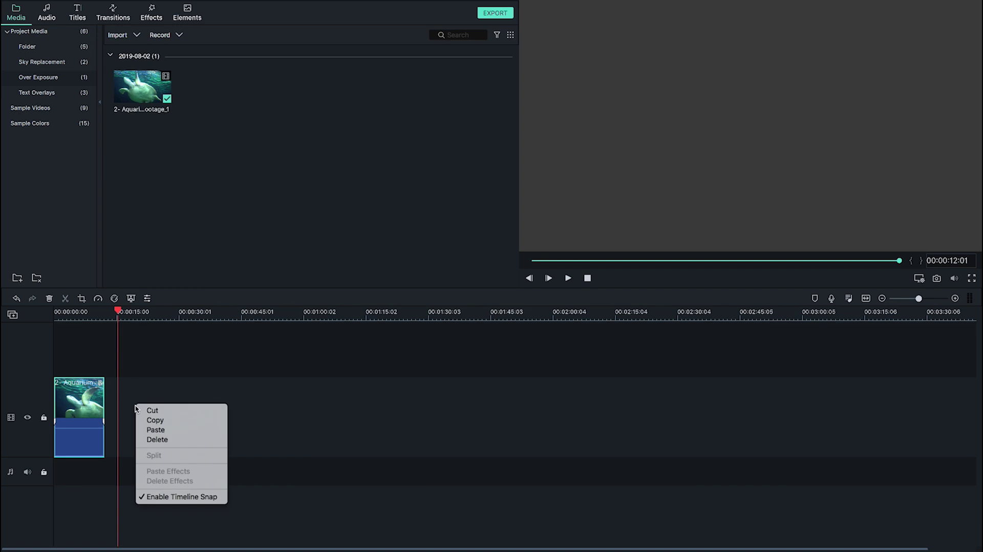
click(156, 429)
drag(151, 405, 88, 348)
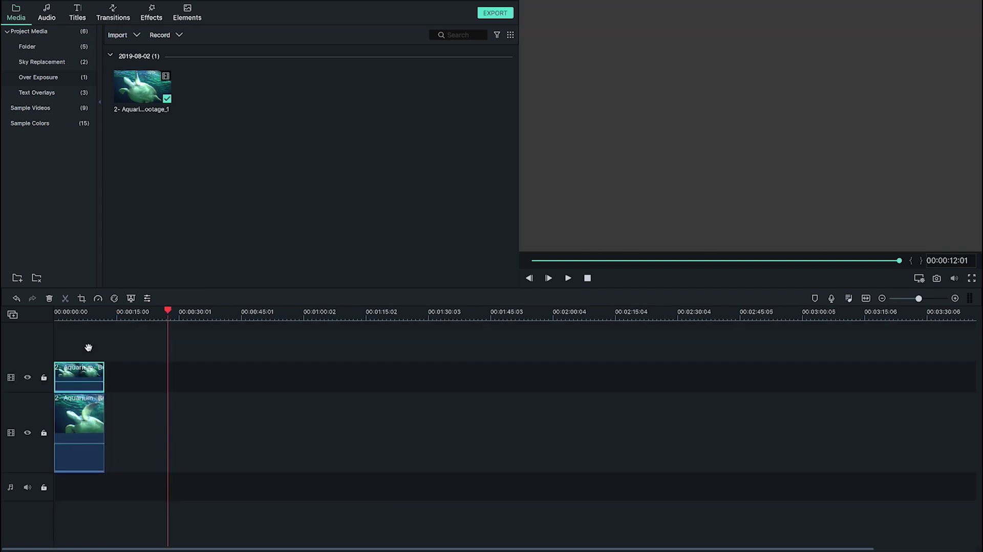
click(79, 315)
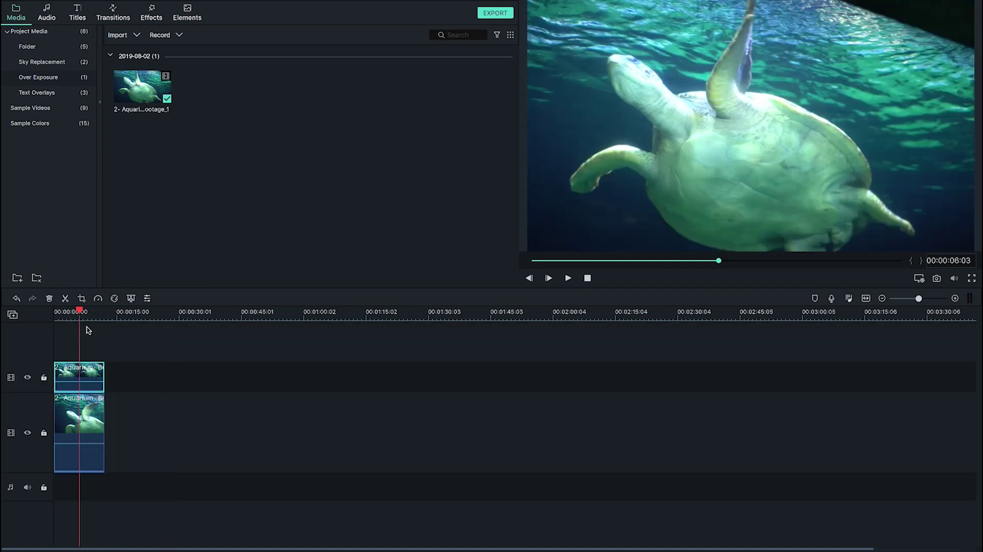
Step: Blend the top turtle copy with Multiply
double_click(79, 375)
click(128, 166)
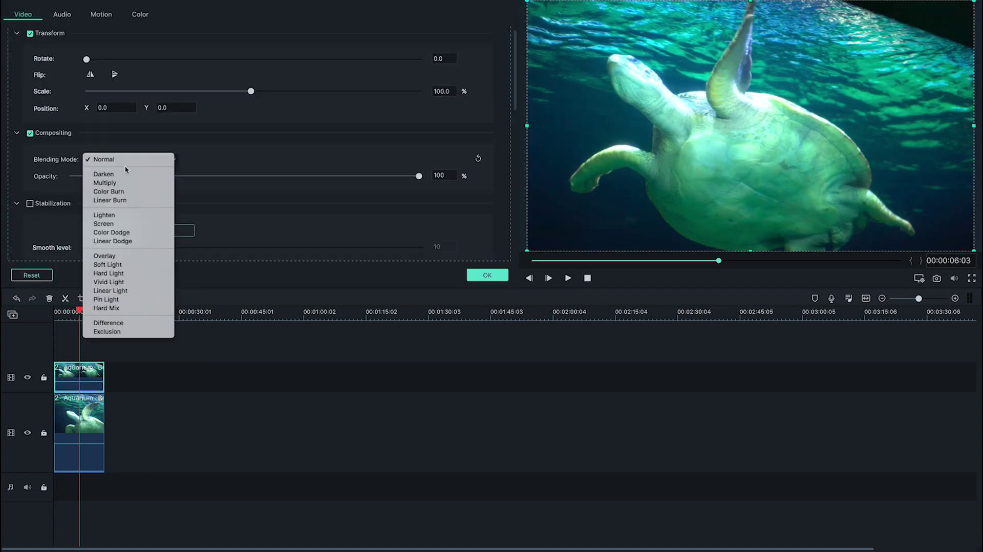
click(121, 183)
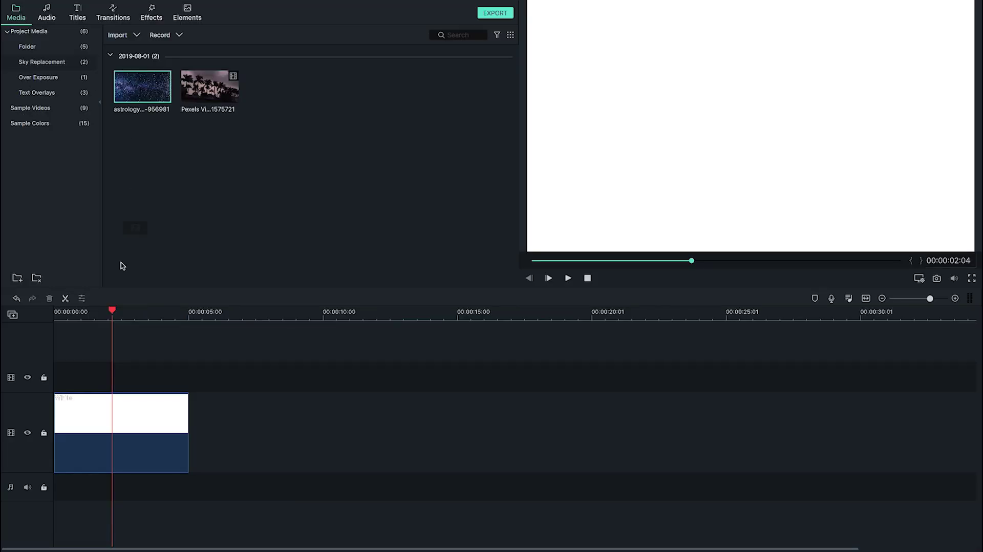
Step: Place the starry sky image above the white clip and blend it in Darken
drag(123, 265, 61, 381)
double_click(90, 377)
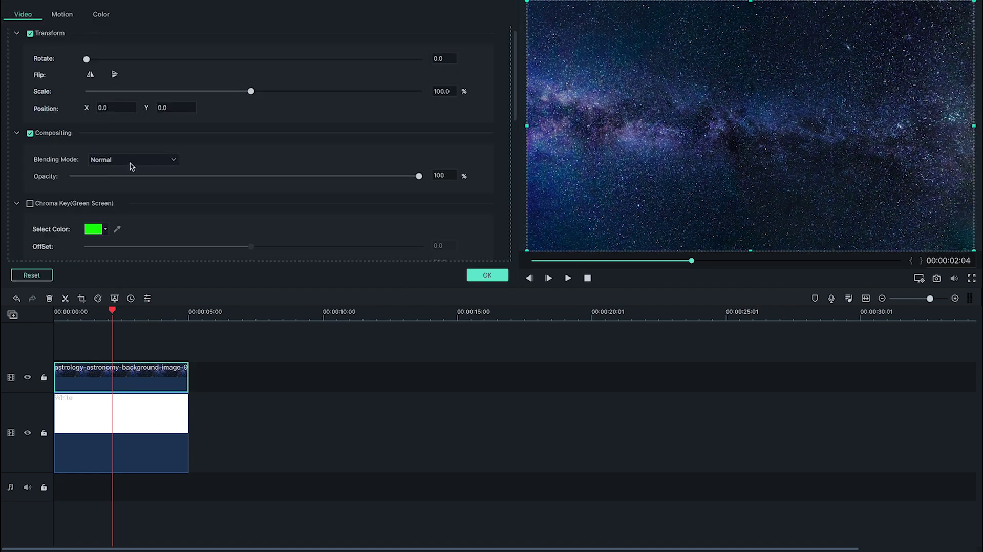
click(132, 165)
click(141, 173)
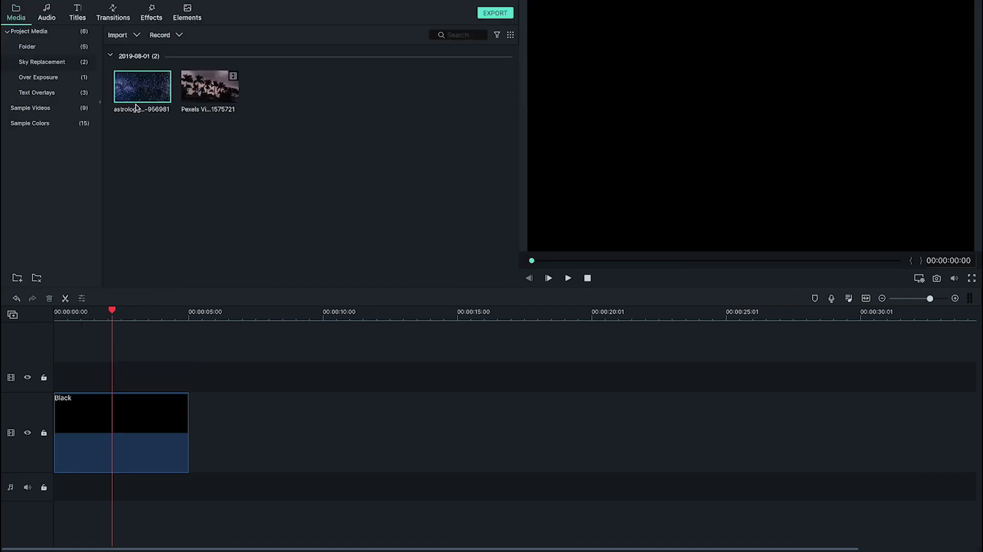
Step: Put the starry sky clip above the black clip instead, set Darken, and confirm
drag(136, 104, 60, 382)
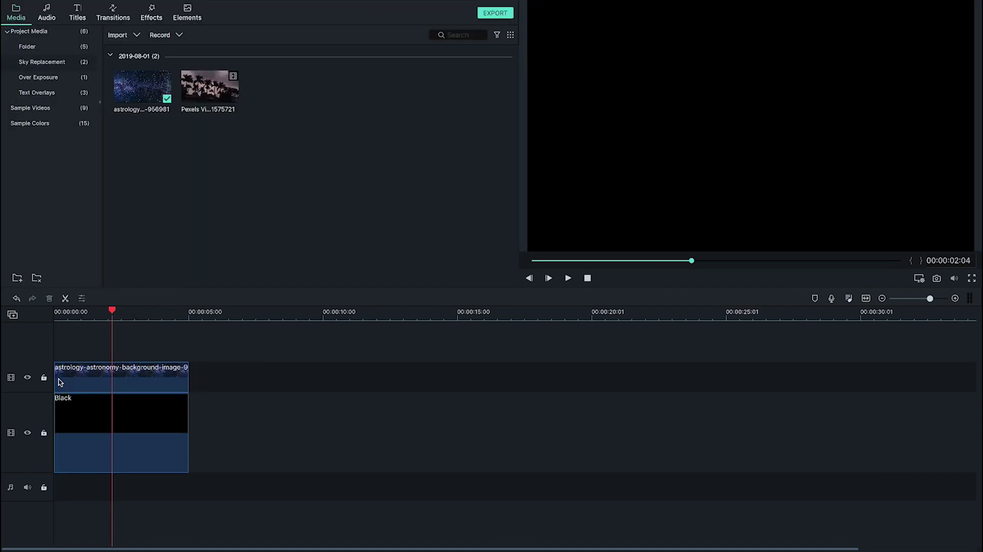
double_click(60, 382)
click(132, 159)
click(128, 177)
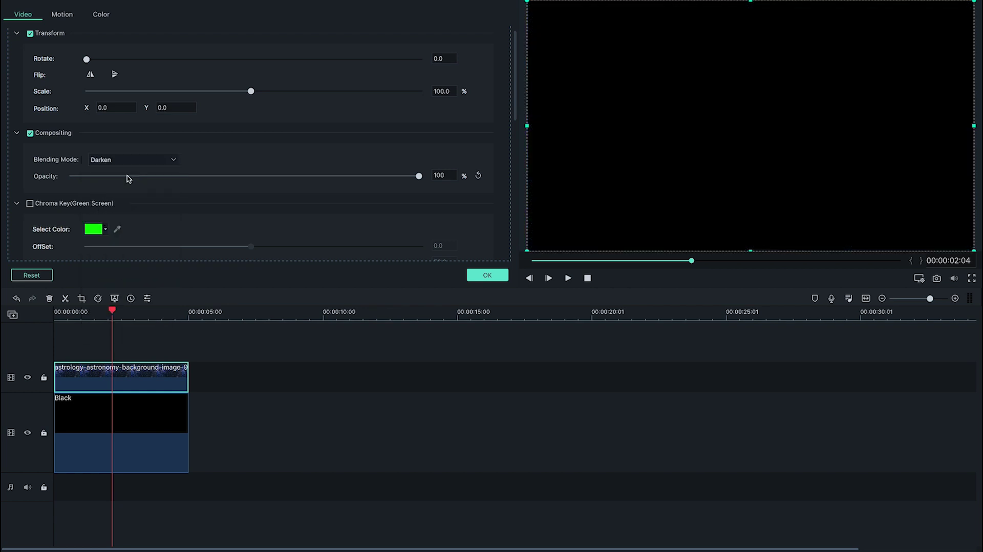
click(486, 276)
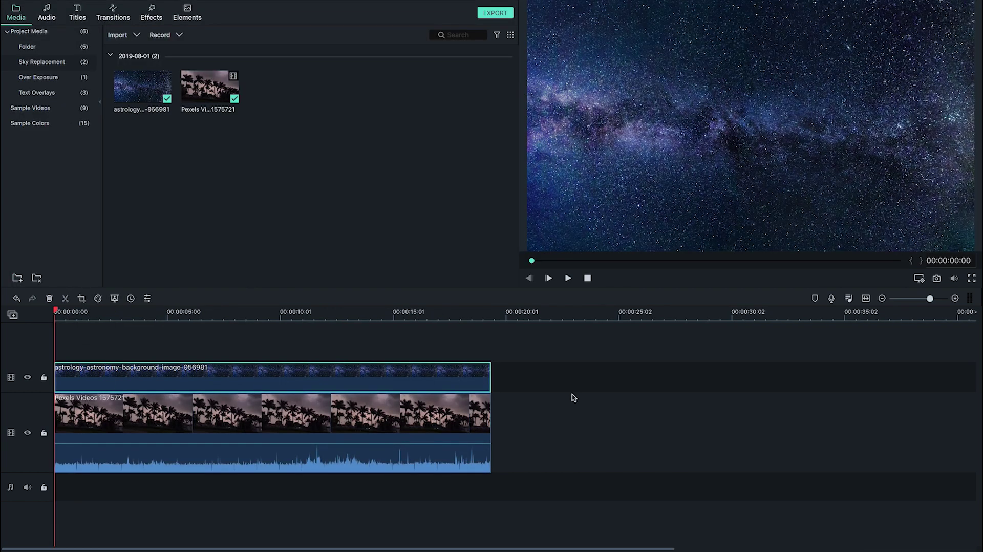
Step: Set the star clip's blending mode to Darken
double_click(458, 380)
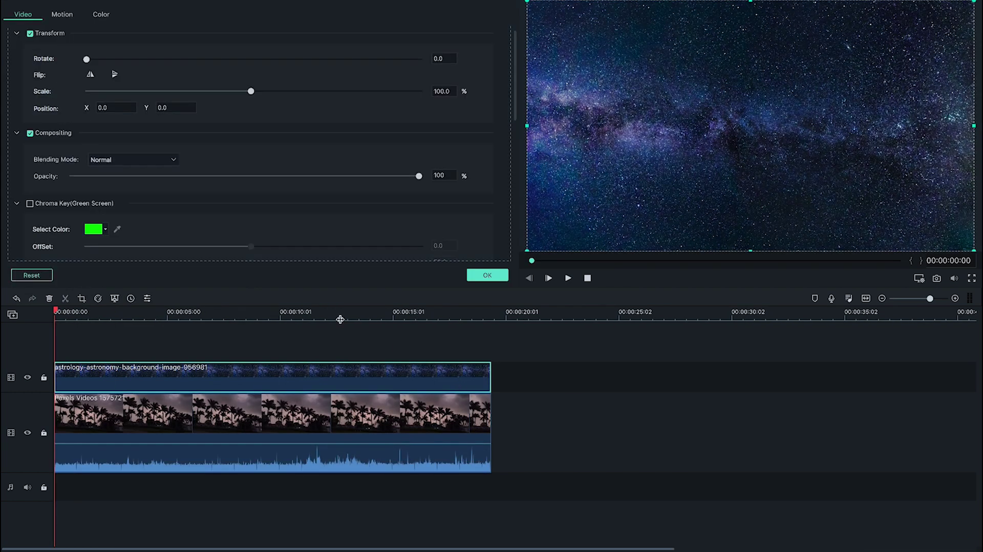
click(145, 162)
click(154, 174)
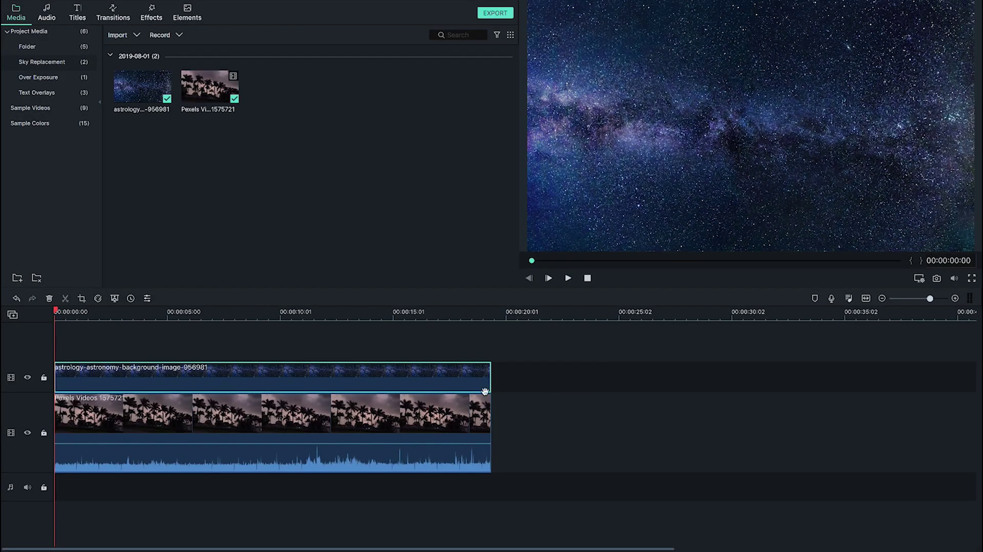
Step: Reapply Darken to the star clip and stretch its mask to 126.47 vertical scale
double_click(457, 379)
click(145, 163)
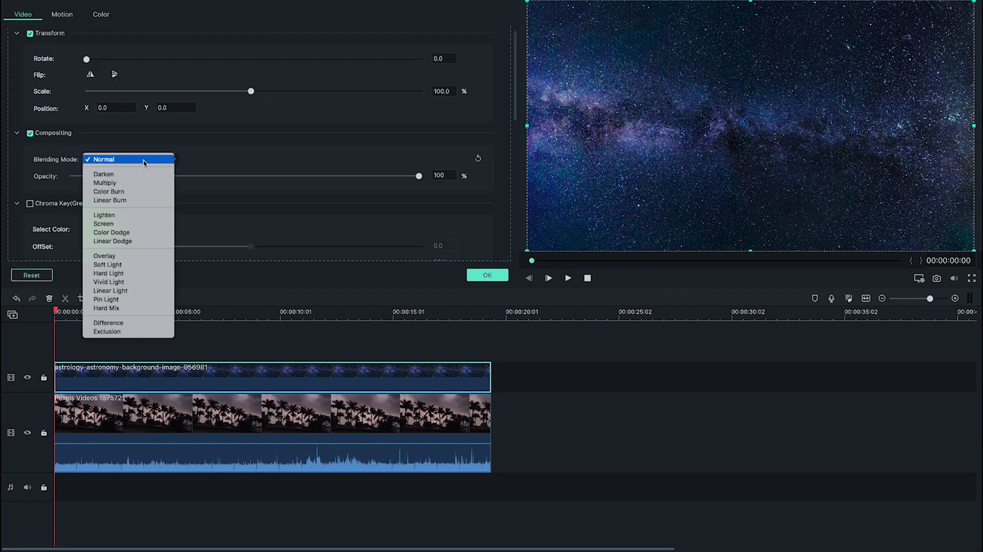
click(150, 175)
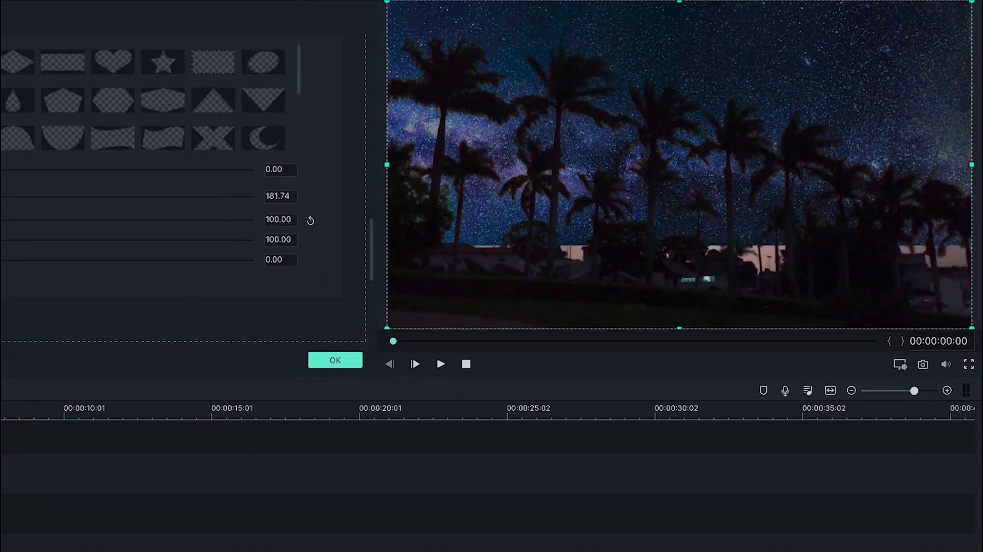
drag(76, 205, 102, 207)
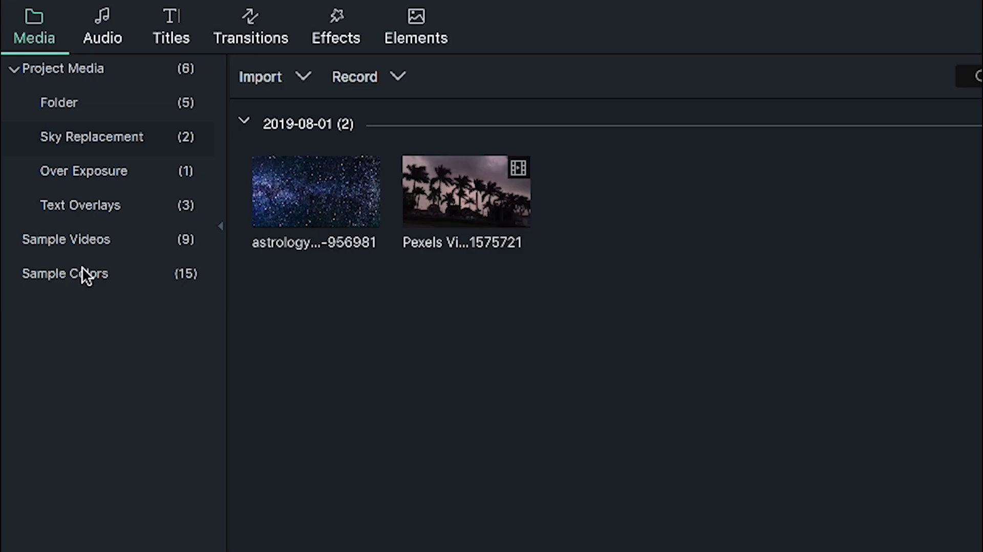
Step: Stack a White sample colour, the starry sky, and the palm video, blending the palm in Darken
click(82, 274)
click(267, 195)
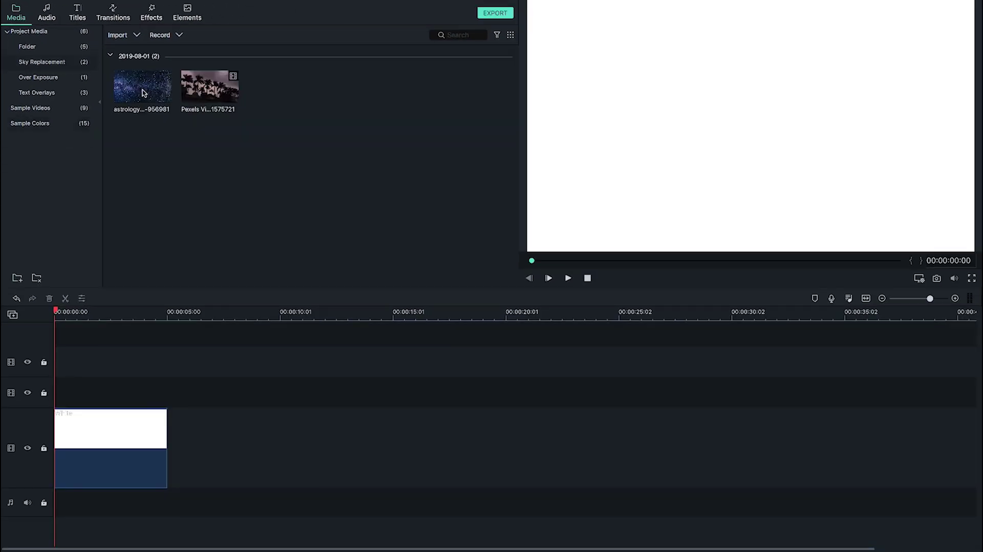
drag(143, 86, 61, 391)
drag(211, 90, 182, 356)
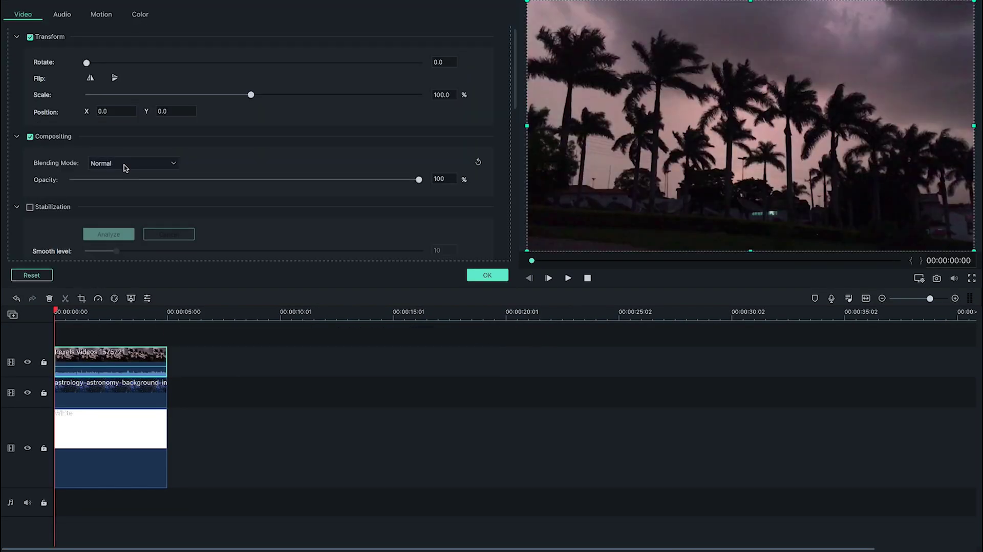
click(128, 163)
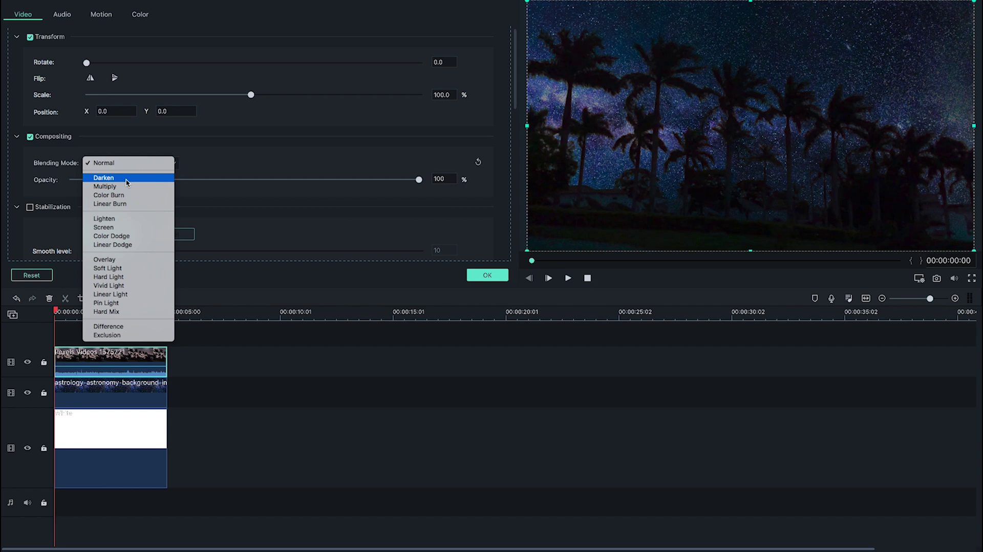
click(127, 178)
click(489, 275)
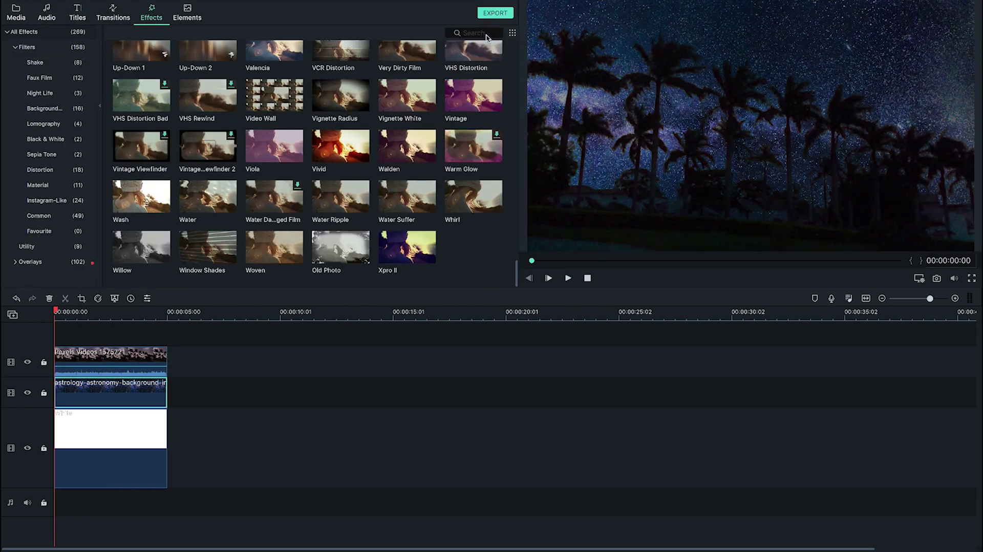
Step: Apply the Image Mask effect to the star clip using the third mask shape
text(image)
drag(153, 67, 95, 386)
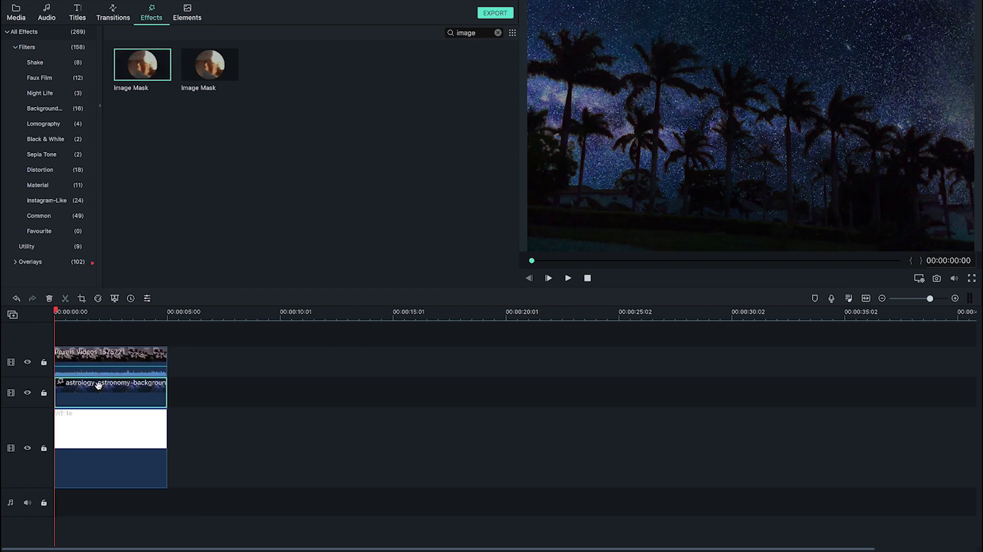
double_click(99, 385)
scroll(177, 174, down, 10)
click(165, 120)
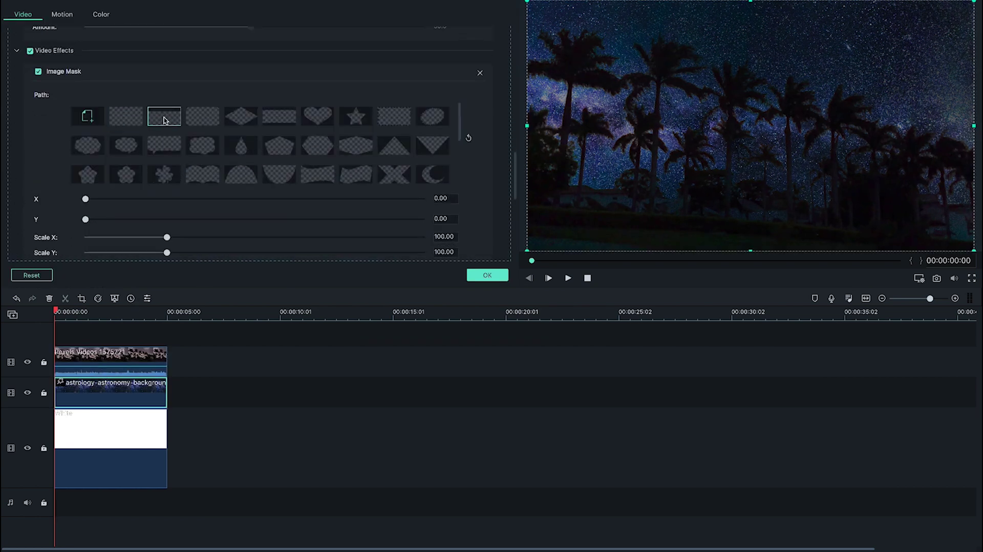
scroll(128, 223, down, 3)
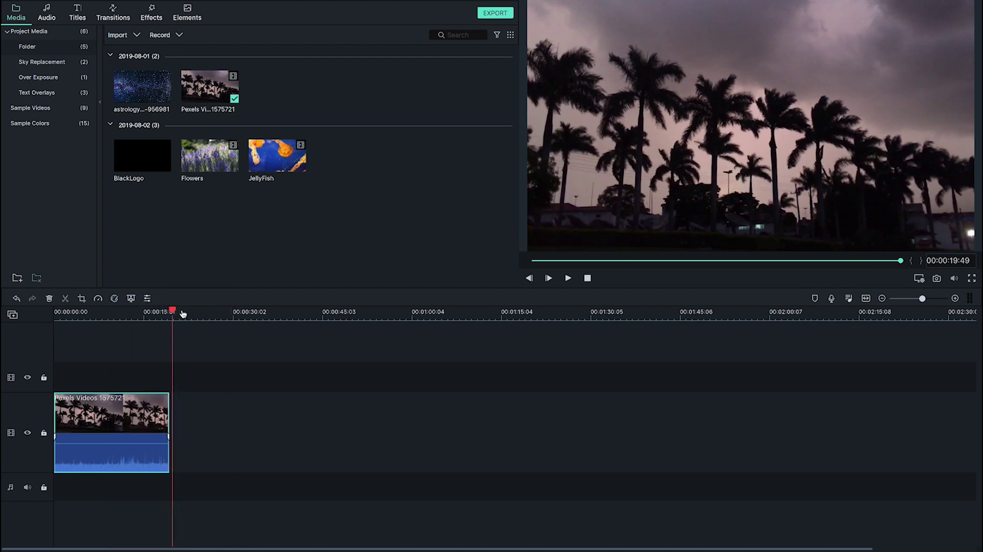
Step: Paste a palm-tree clip copy onto the upper track and blend it in Difference mode
right_click(191, 407)
click(215, 435)
drag(215, 434, 82, 376)
click(95, 314)
double_click(116, 368)
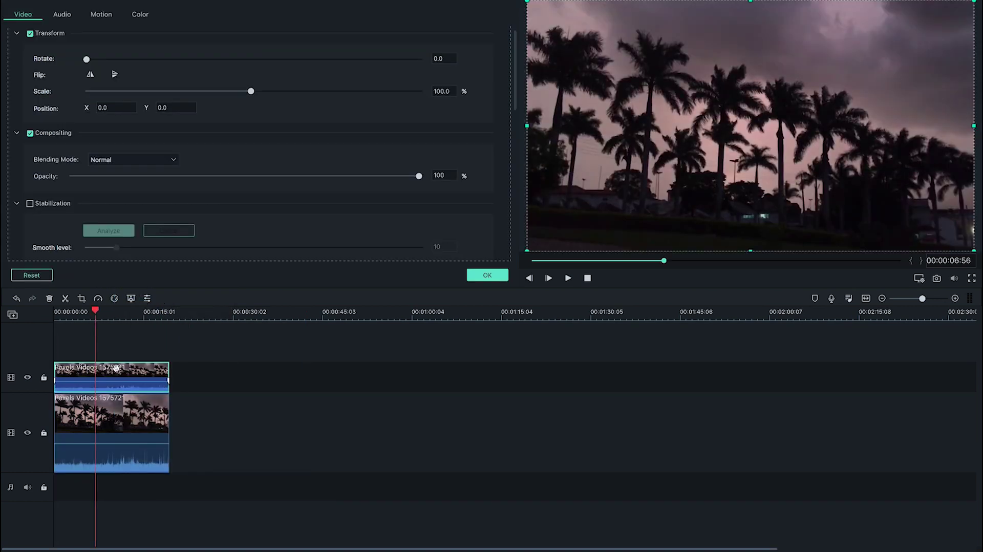
click(119, 161)
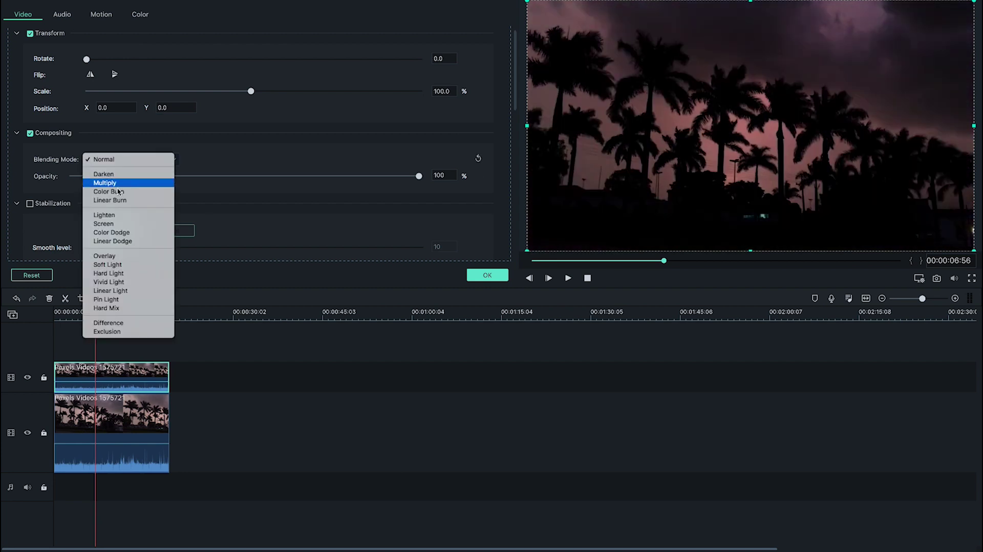
click(133, 325)
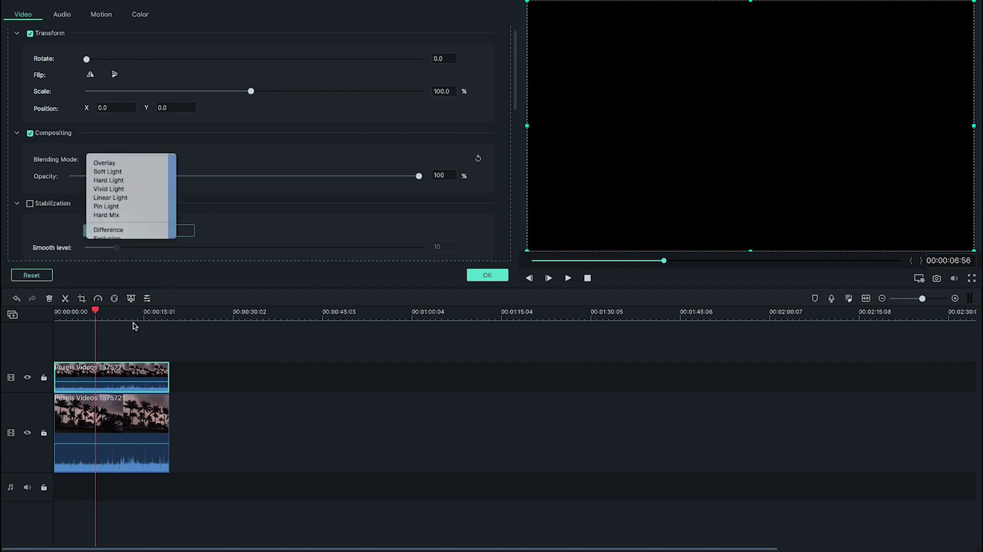
click(478, 277)
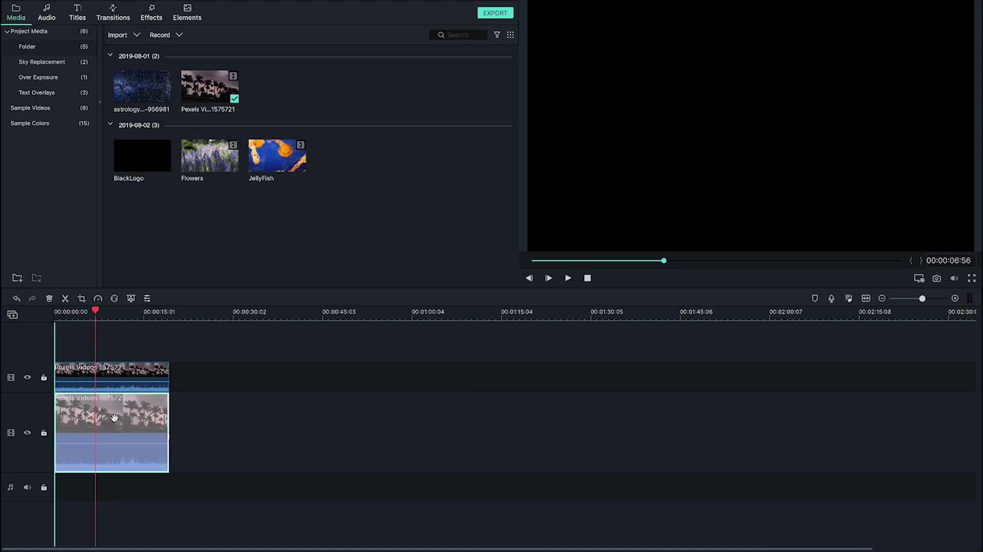
Step: Realign the lower palm clip with the copy, then turn off the upper clip's compositing
drag(114, 419, 134, 420)
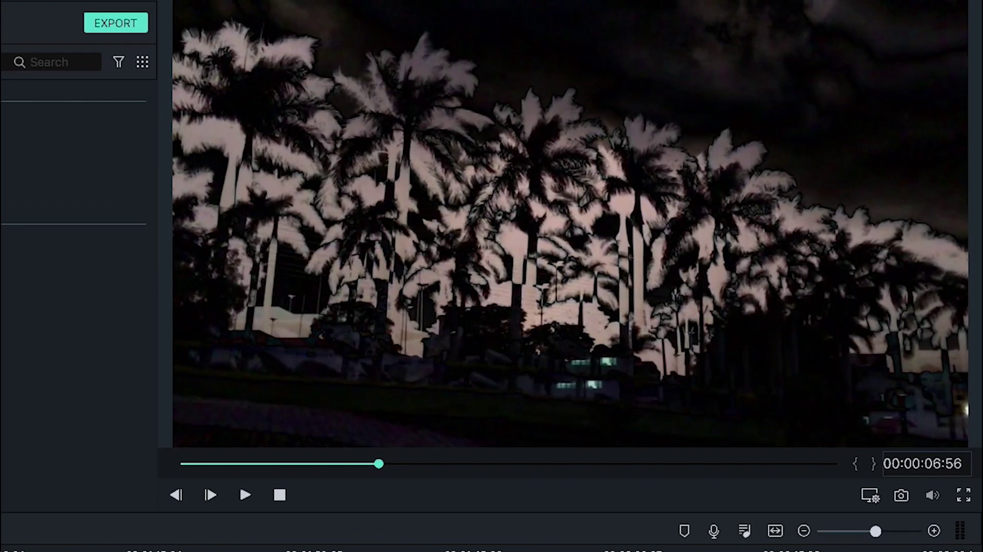
double_click(125, 424)
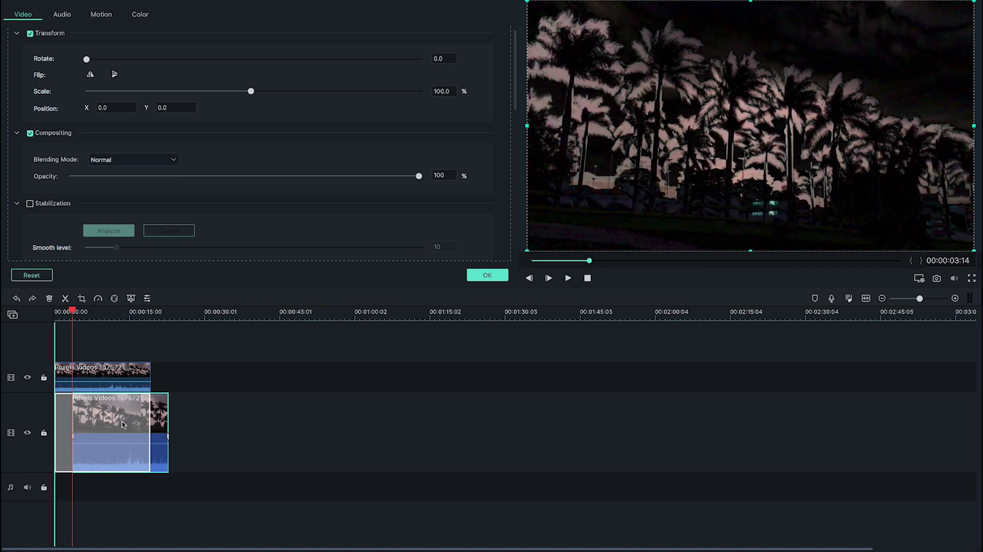
drag(123, 424, 105, 424)
click(114, 377)
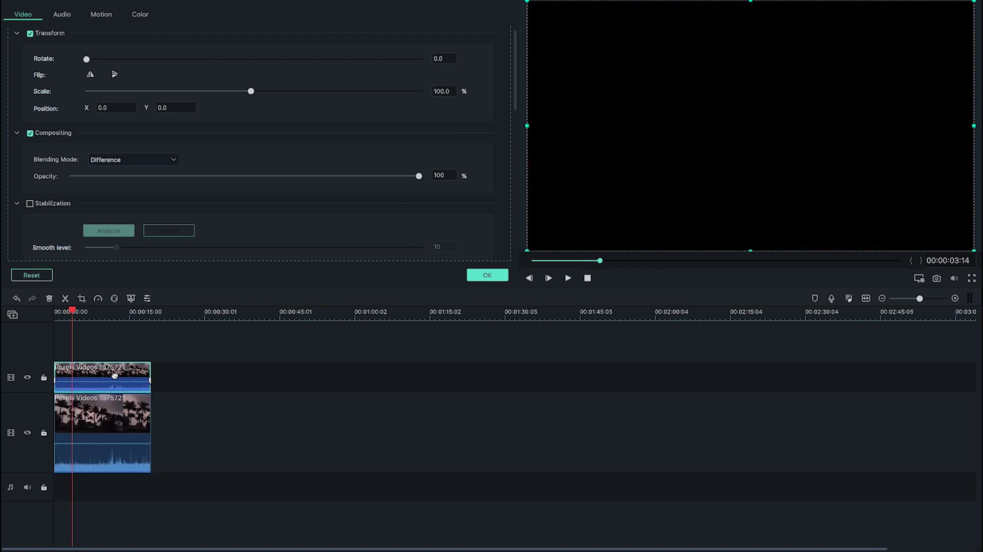
click(31, 133)
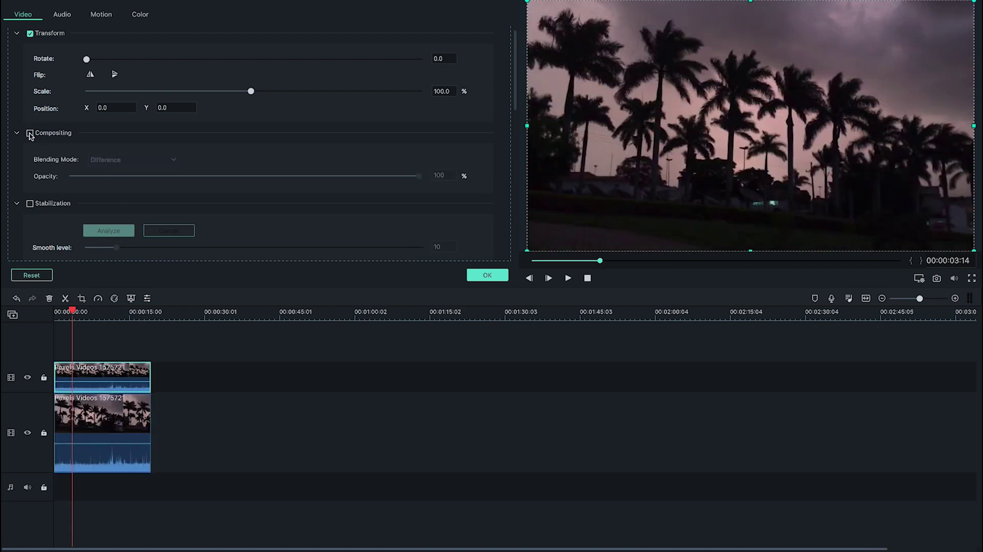
click(482, 277)
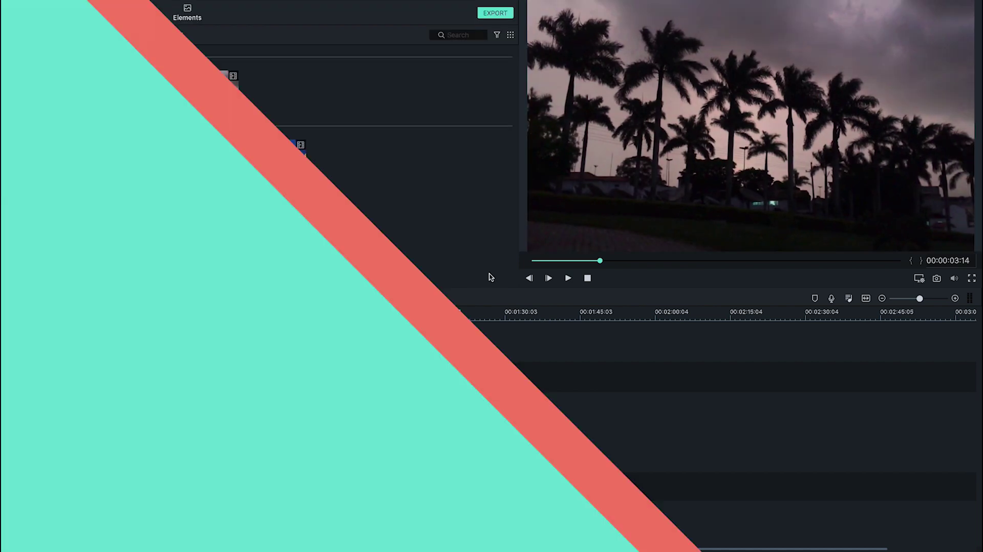